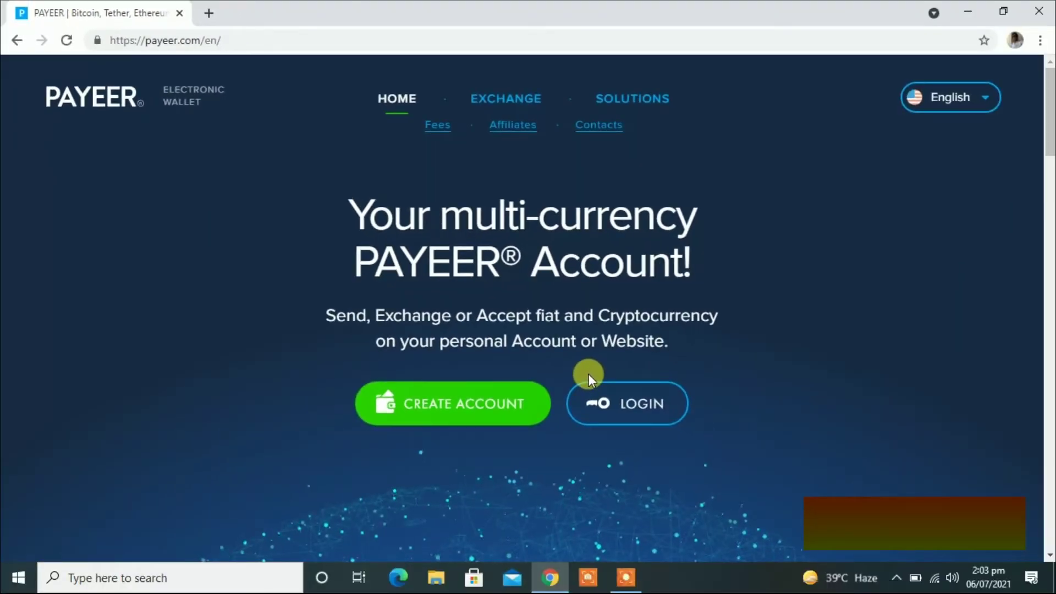
# - Look at the account registration page, return to the home page and log in to the existing wallet account
pyautogui.click(415, 404)
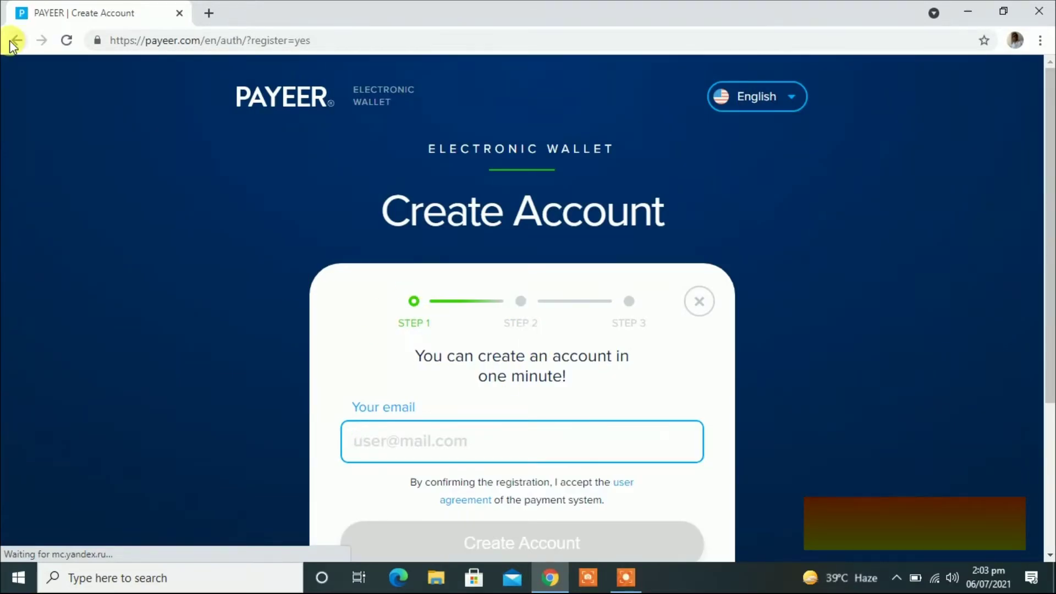
pyautogui.click(11, 41)
pyautogui.click(589, 405)
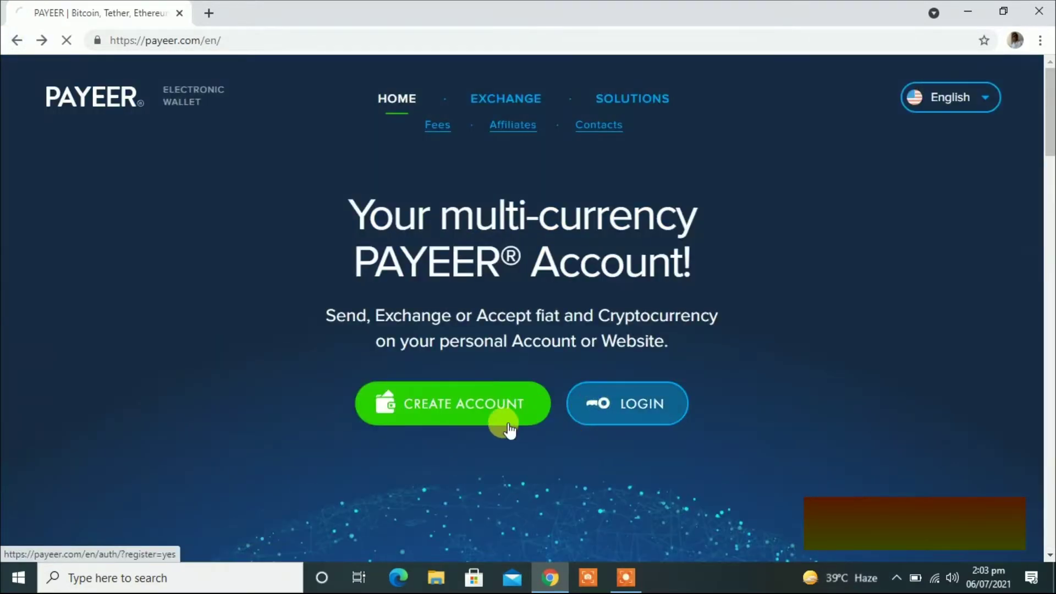
pyautogui.click(448, 405)
pyautogui.click(413, 479)
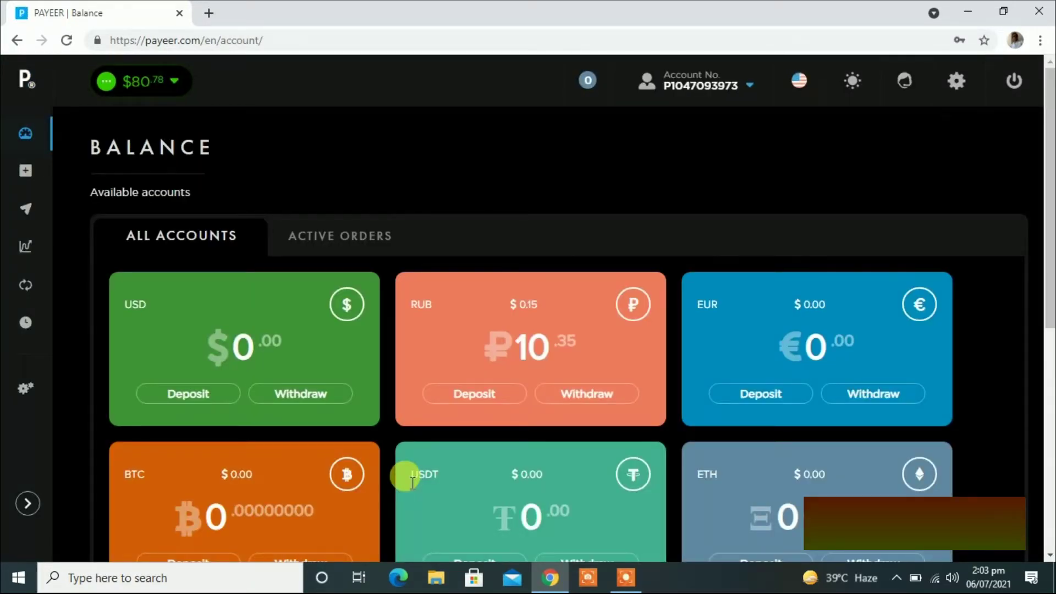
# - Open the Add funds page and examine the payment systems available for depositing to the USD balance
pyautogui.click(27, 497)
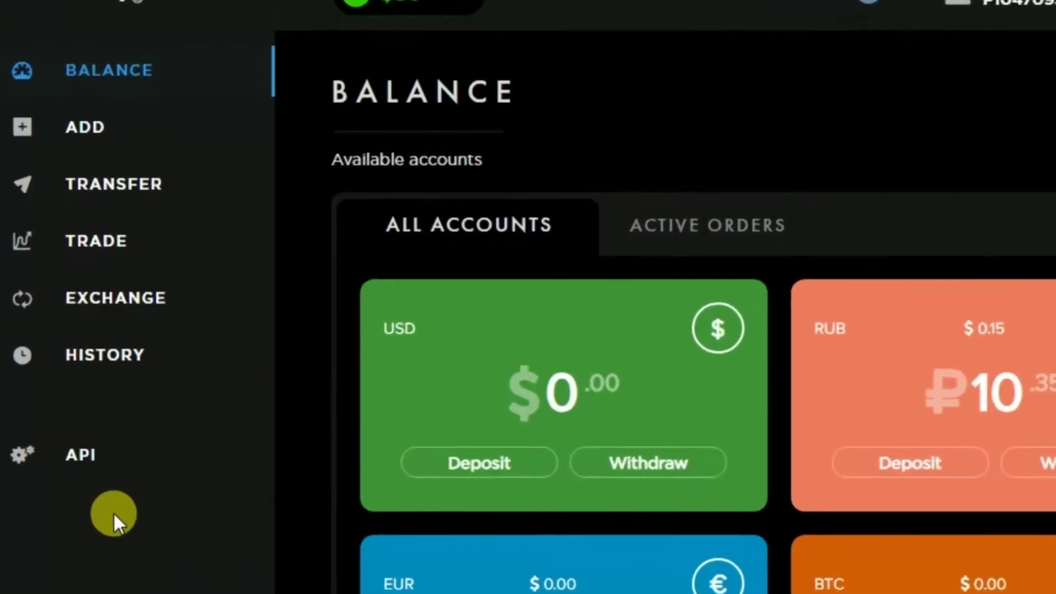
pyautogui.click(77, 145)
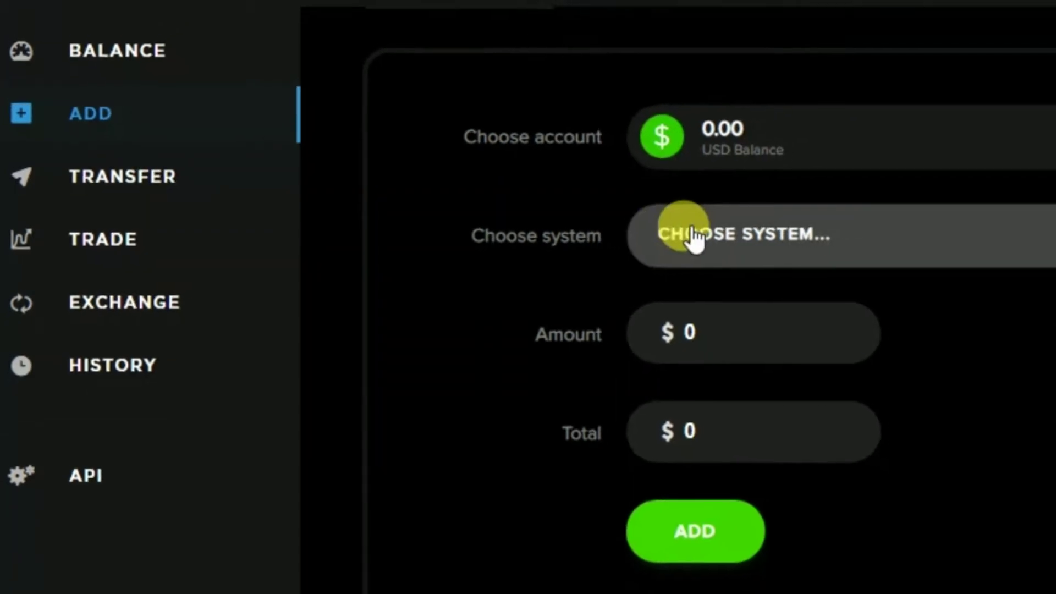
pyautogui.click(764, 235)
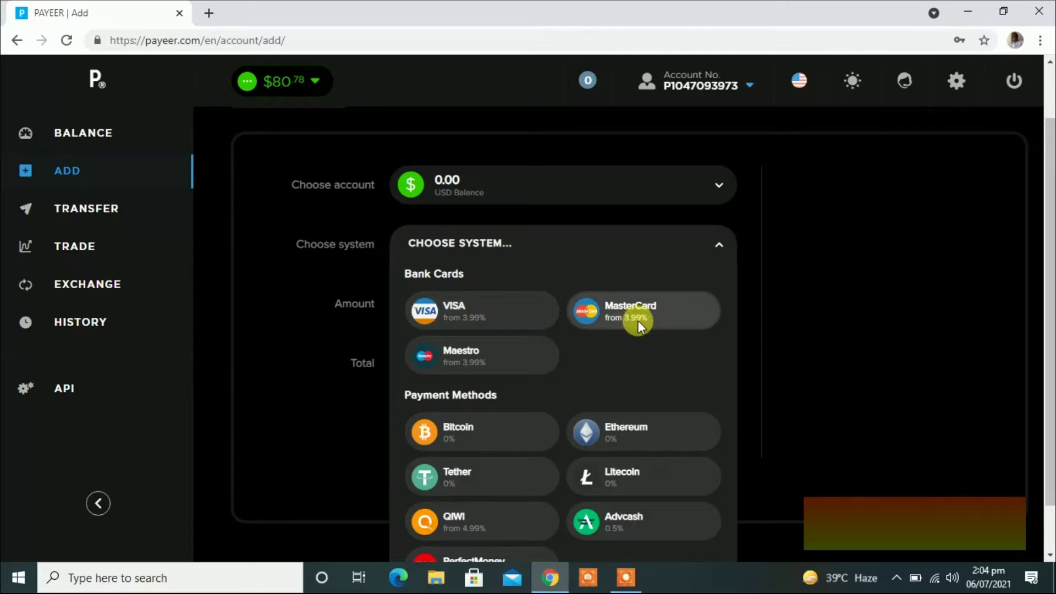
pyautogui.scroll(-1, 624, 365)
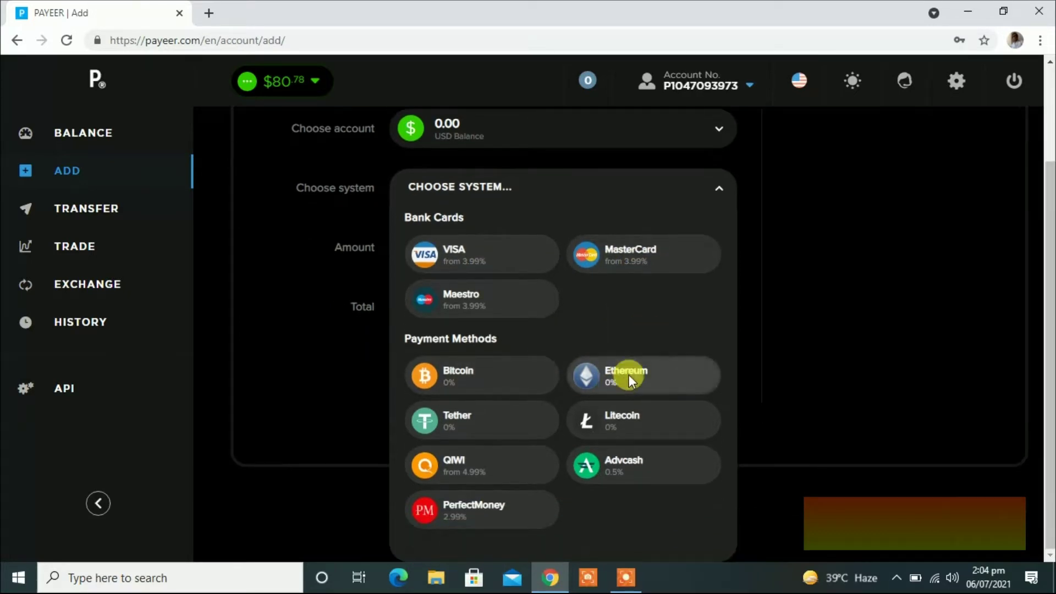
pyautogui.click(568, 509)
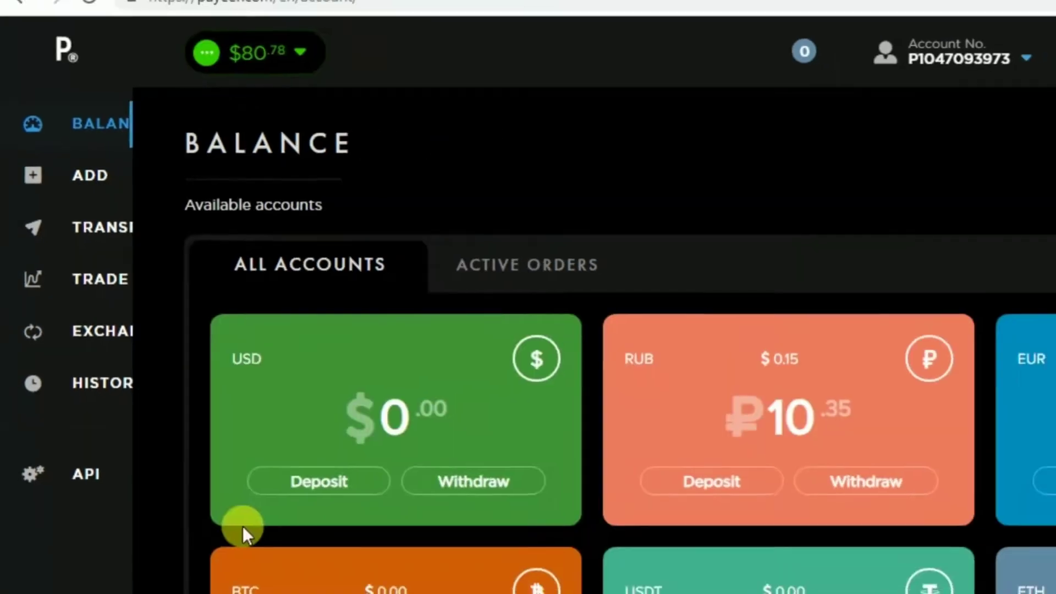
# - Review the balances of all currency accounts and the funds held in active orders
pyautogui.scroll(-4, 288, 389)
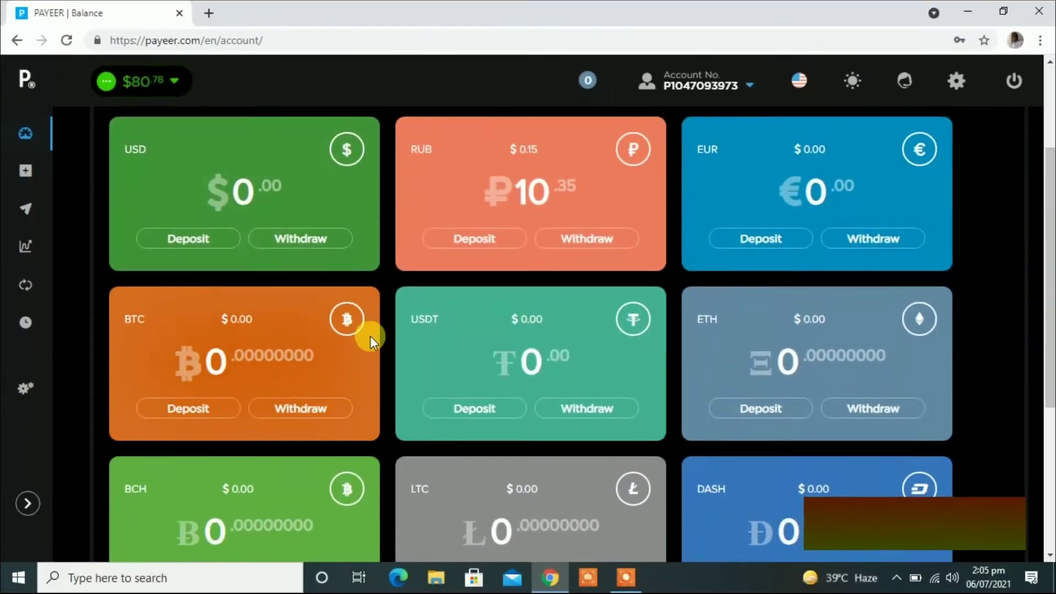
pyautogui.scroll(-5, 371, 335)
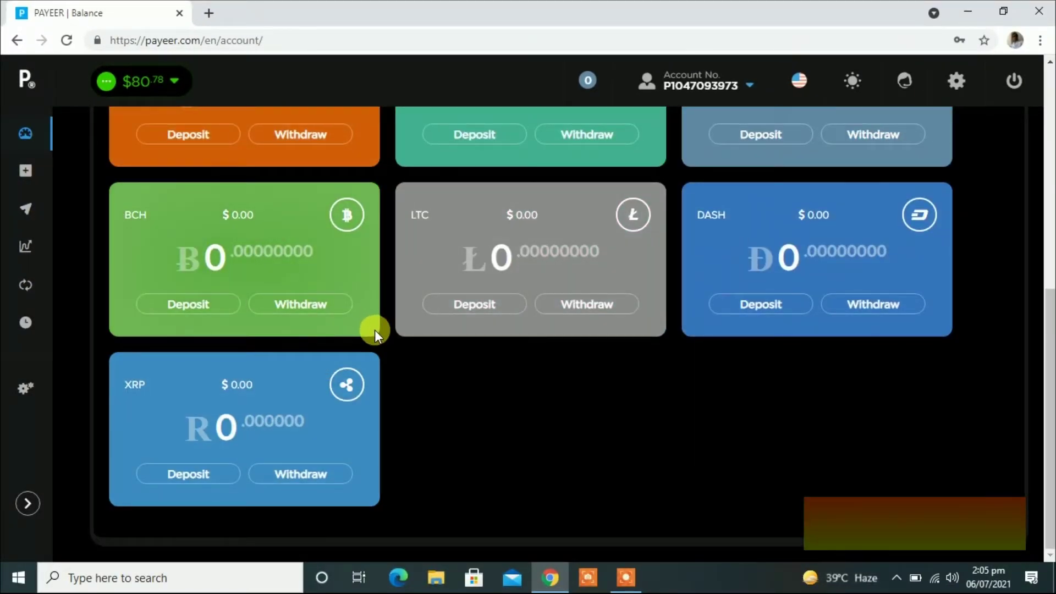
pyautogui.scroll(4, 393, 345)
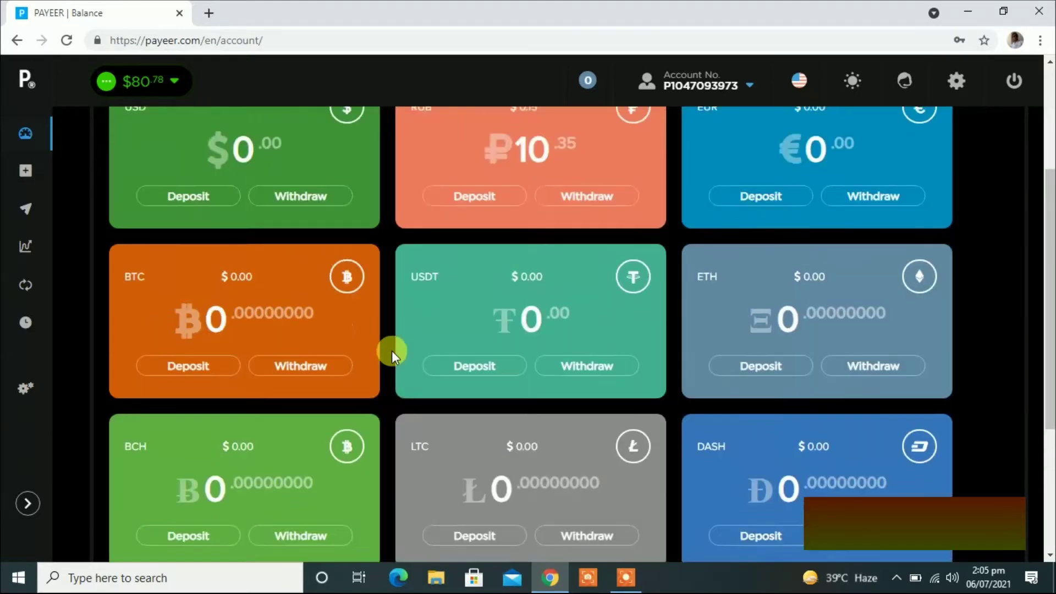
pyautogui.scroll(3, 391, 350)
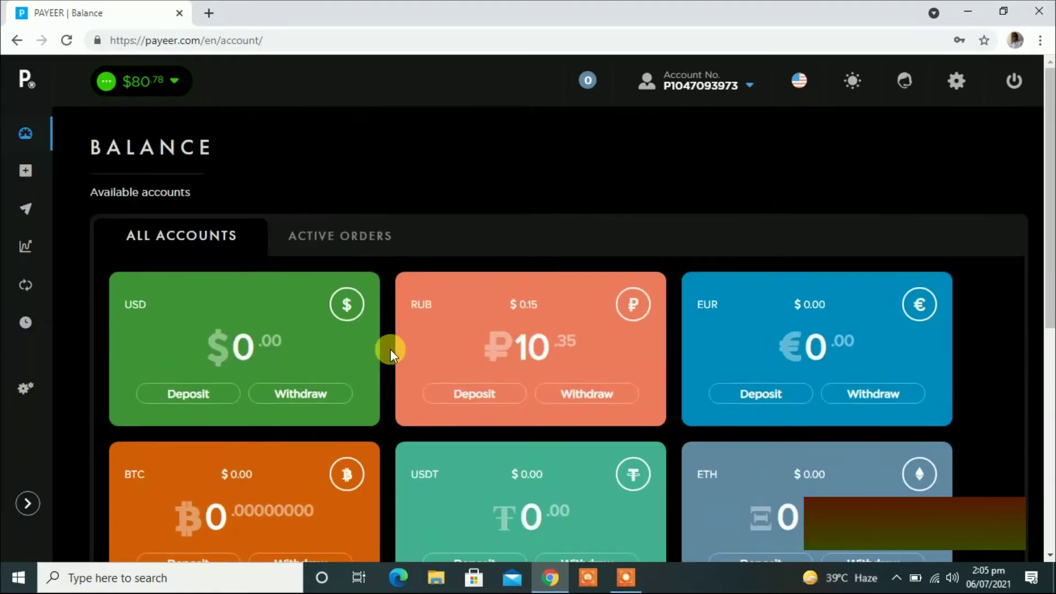
pyautogui.click(322, 239)
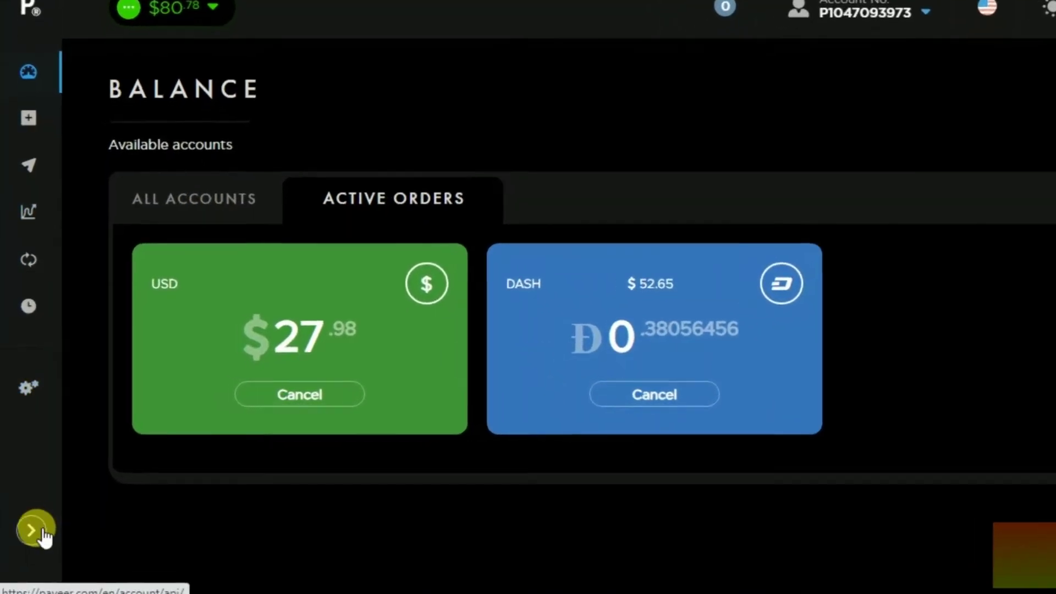
# - Go to the Trade page, filter the markets by USD and open the DASH/USD pair
pyautogui.click(29, 517)
pyautogui.click(90, 186)
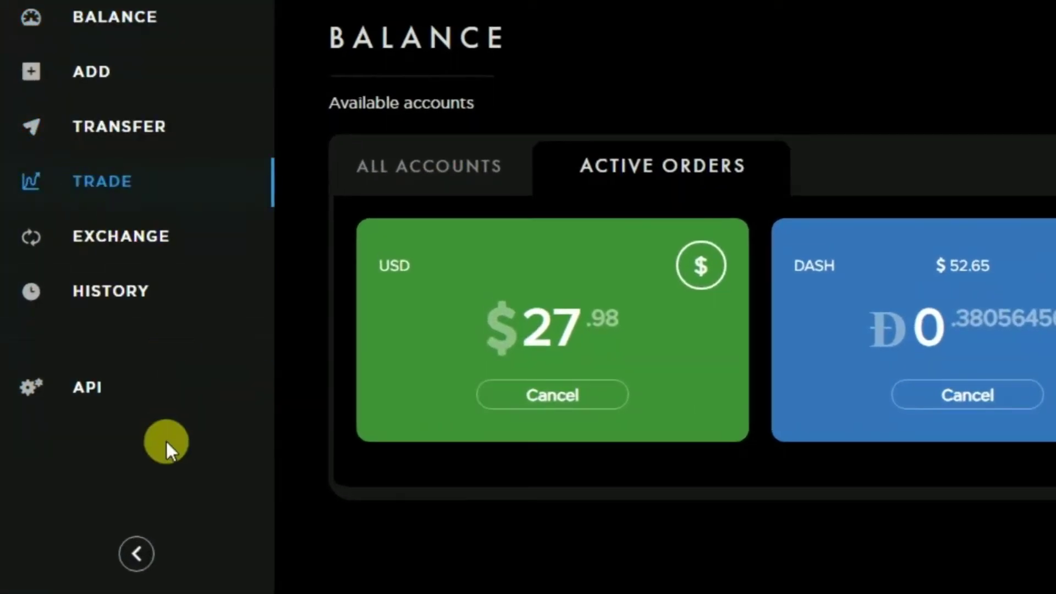
pyautogui.click(136, 548)
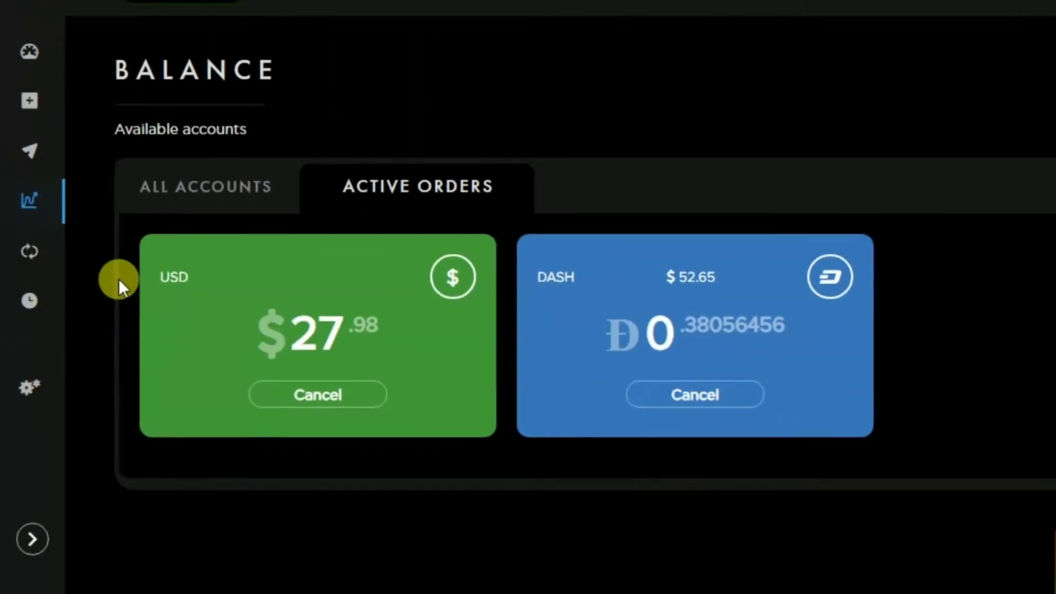
pyautogui.click(47, 181)
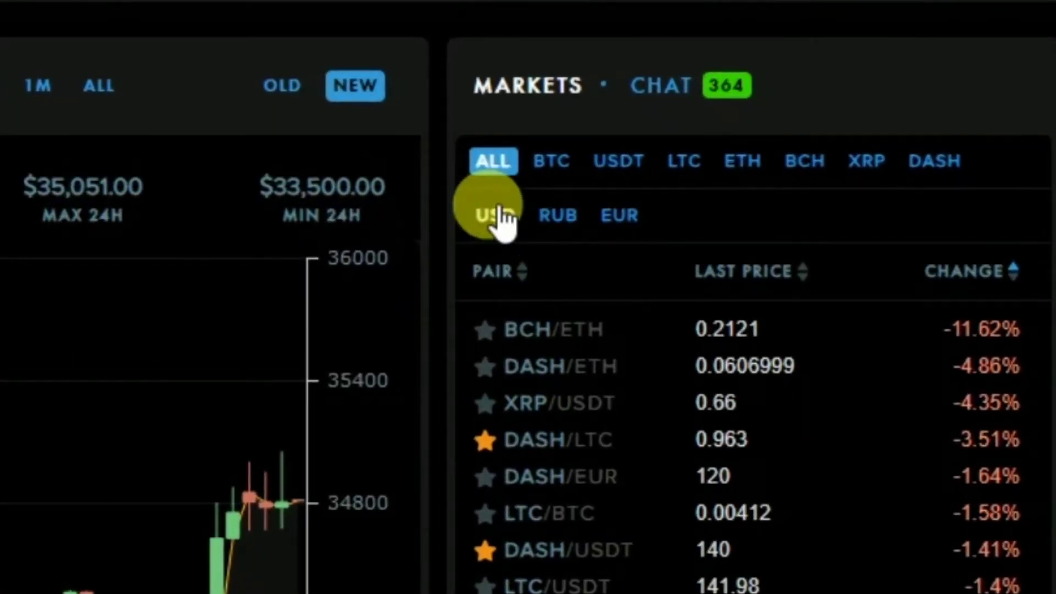
pyautogui.click(498, 216)
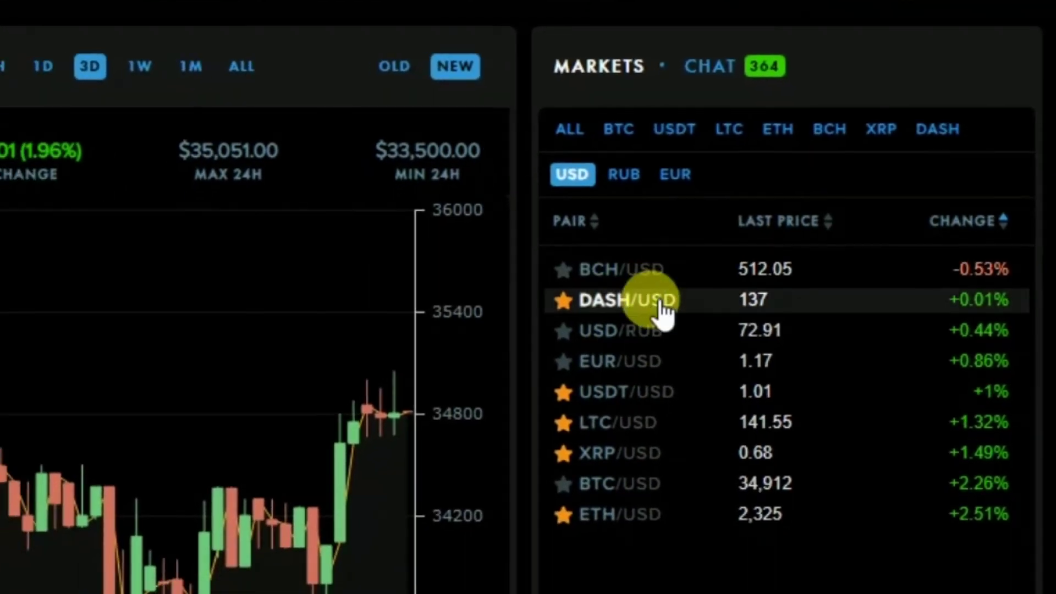
pyautogui.click(612, 304)
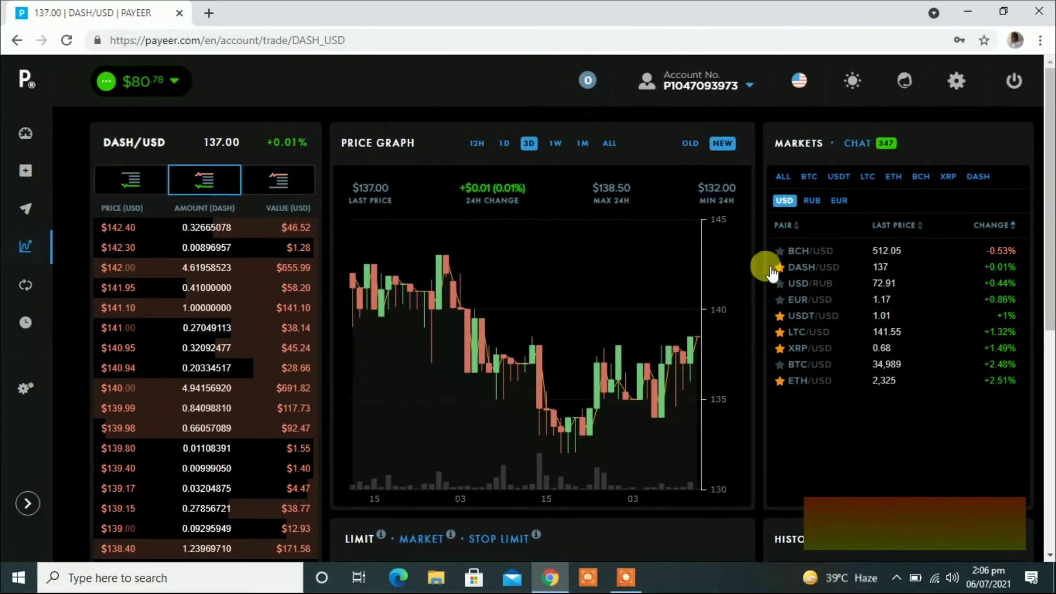
# - Open the 136 USD DASH buy order from the account's own orders and refund its money
pyautogui.scroll(-5, 760, 300)
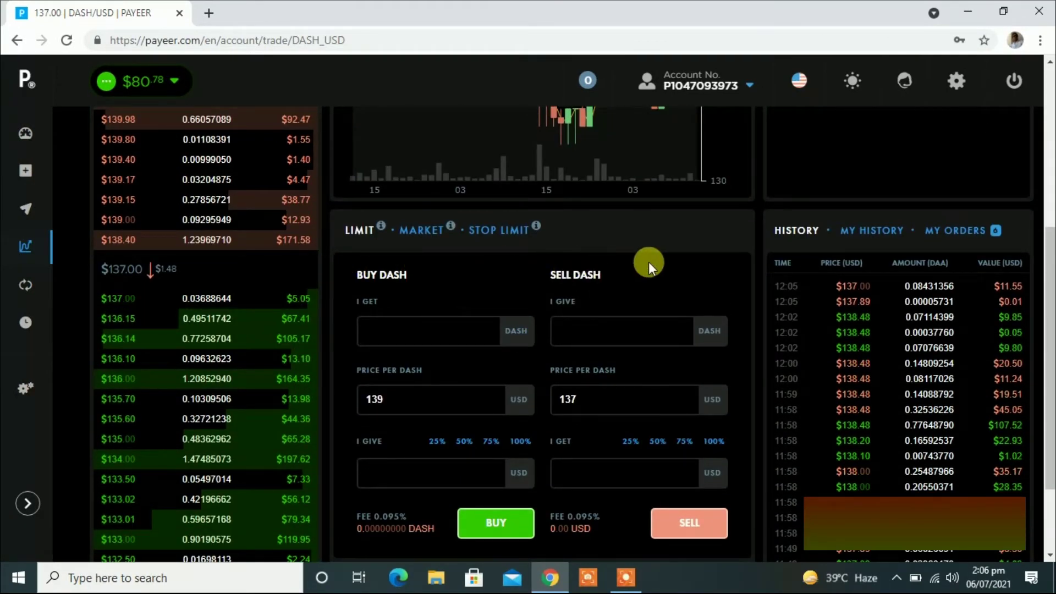
pyautogui.click(946, 231)
pyautogui.click(859, 285)
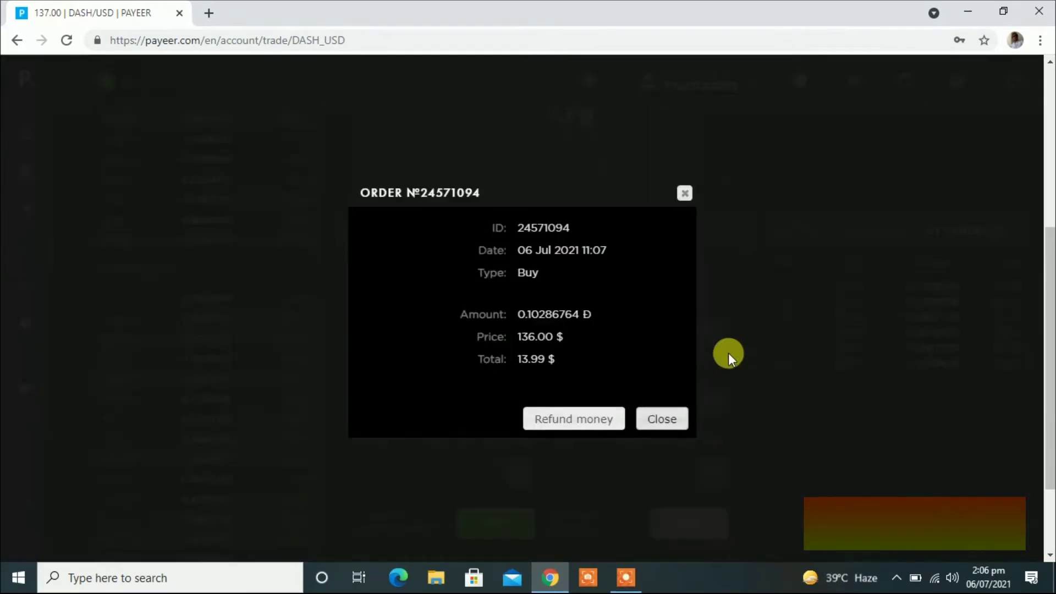
pyautogui.click(595, 422)
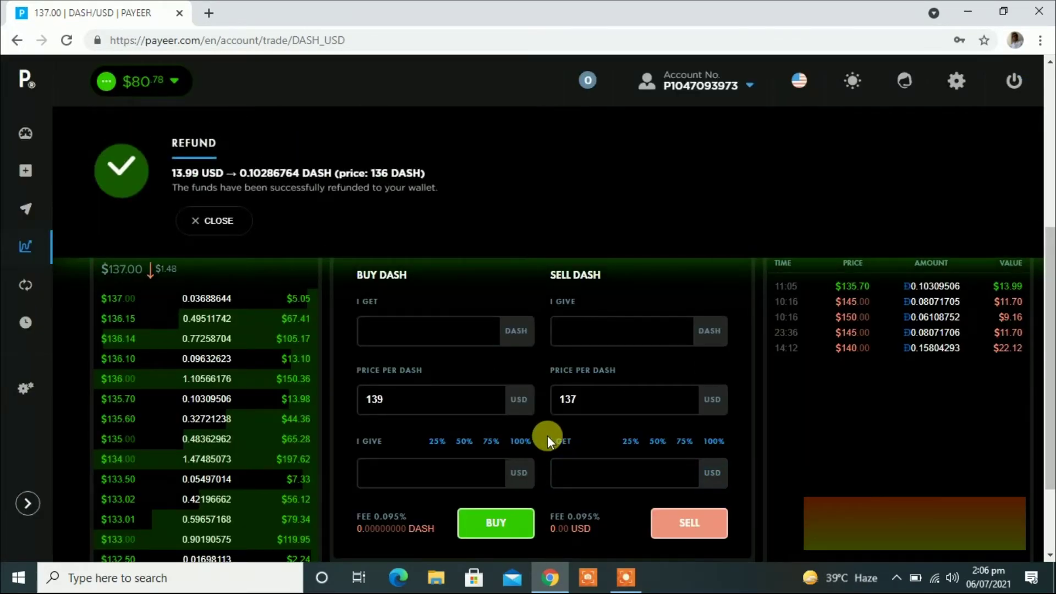
# - Set the DASH/USD price graph to the 12H range
pyautogui.scroll(1, 546, 435)
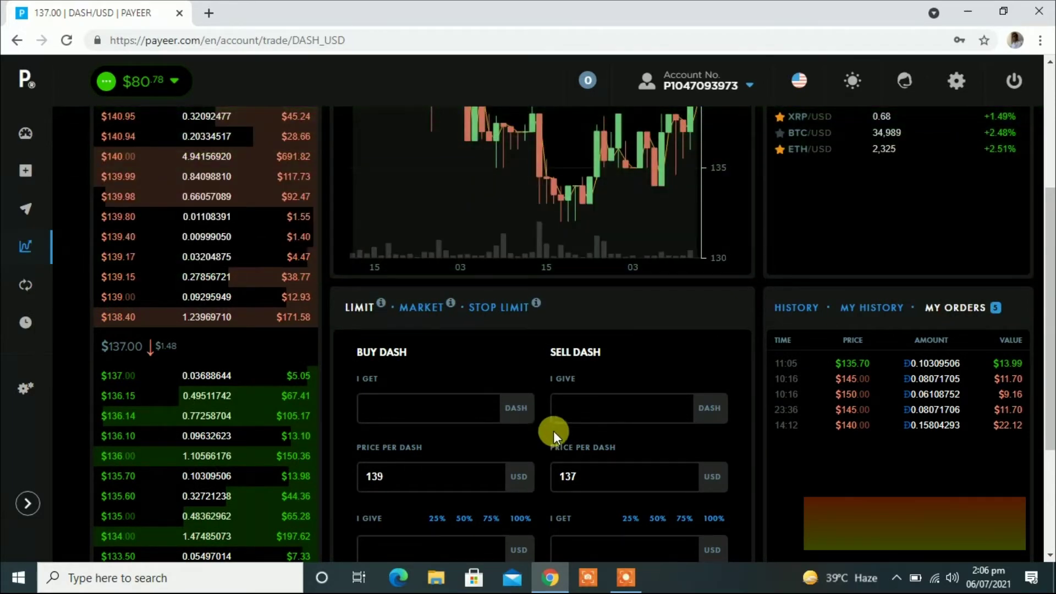
pyautogui.scroll(2, 544, 434)
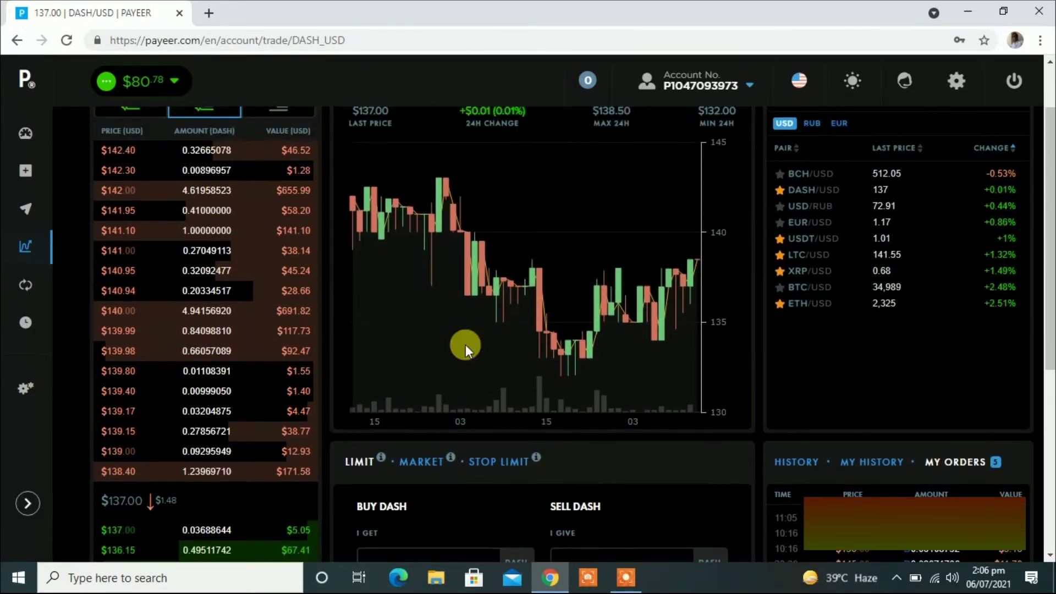
pyautogui.scroll(1, 480, 283)
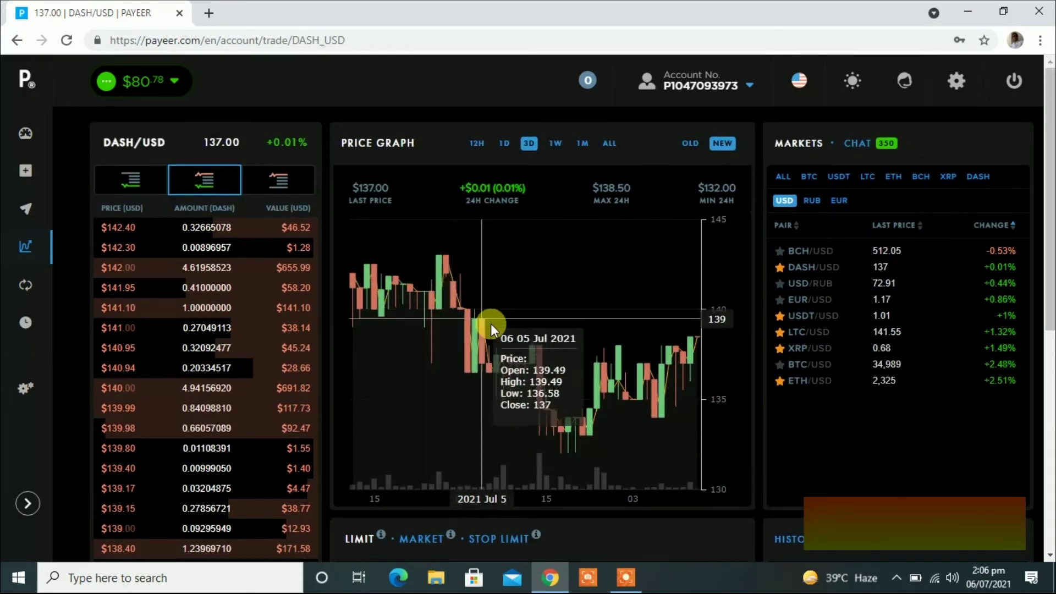
pyautogui.click(476, 143)
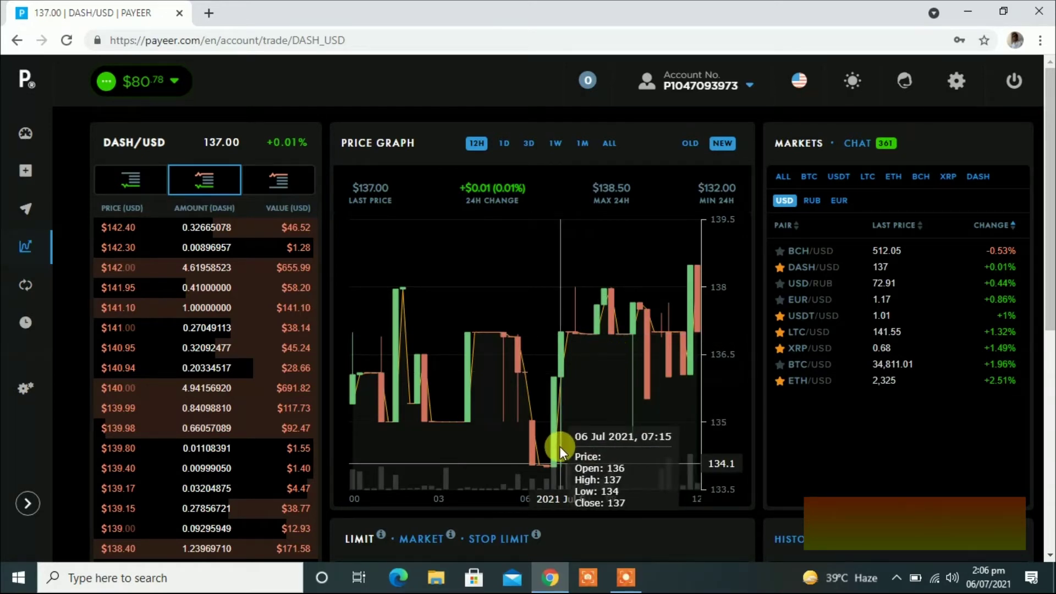
# - Set the price per DASH to 136 USD in the limit buy order
pyautogui.scroll(-3, 559, 444)
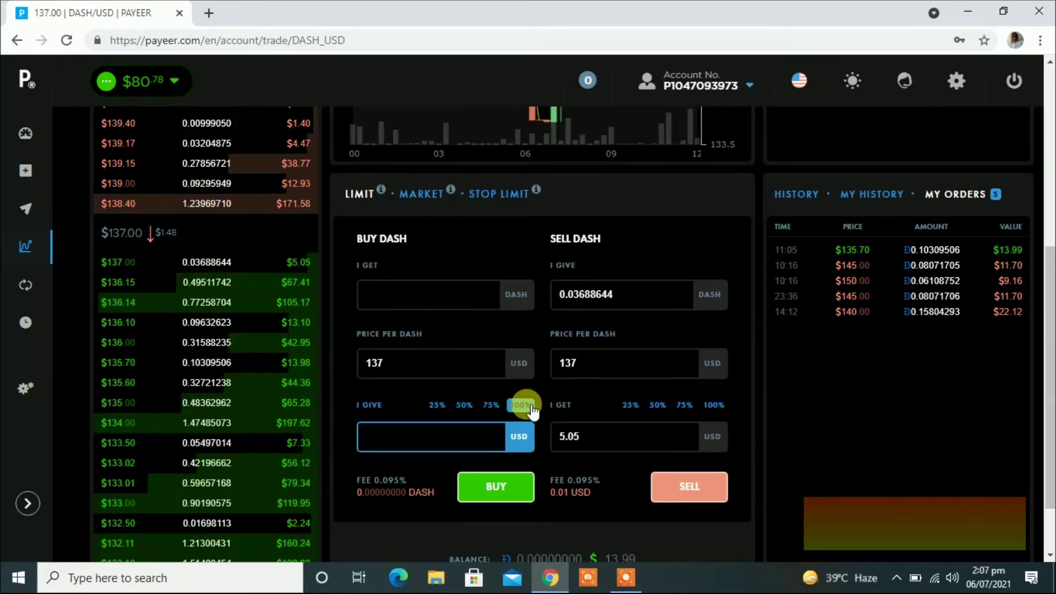
pyautogui.scroll(-1, 605, 470)
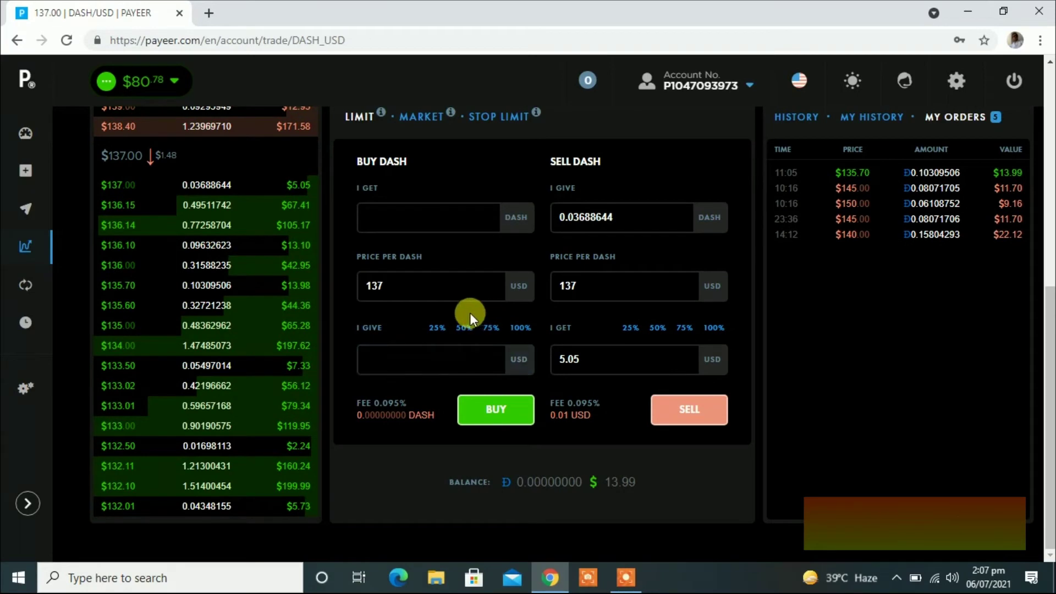
pyautogui.moveTo(219, 226)
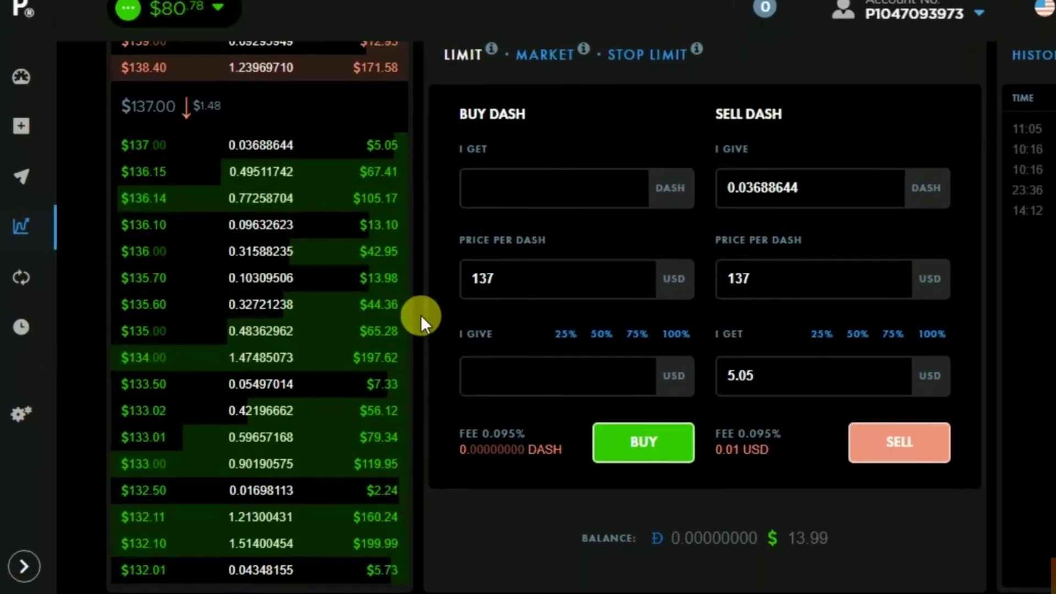
pyautogui.scroll(2, 421, 314)
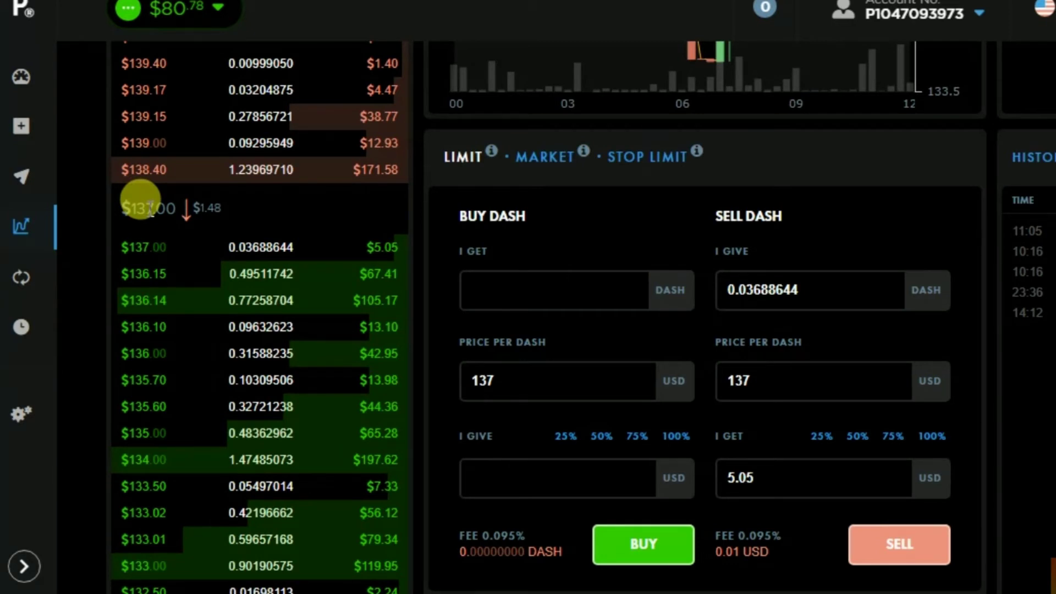
pyautogui.click(482, 378)
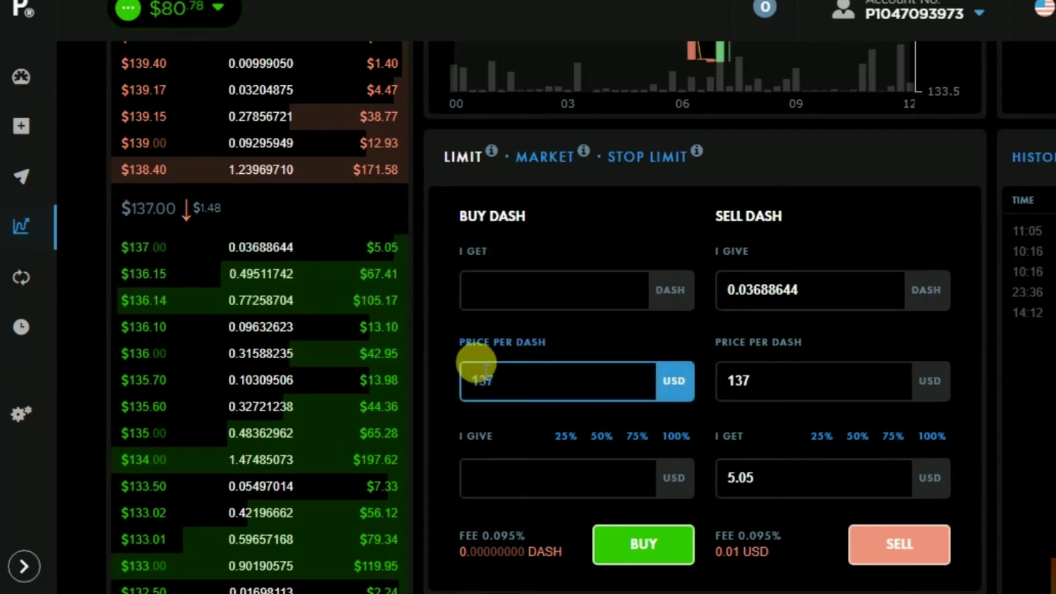
pyautogui.moveTo(491, 379); pyautogui.dragTo(561, 373)
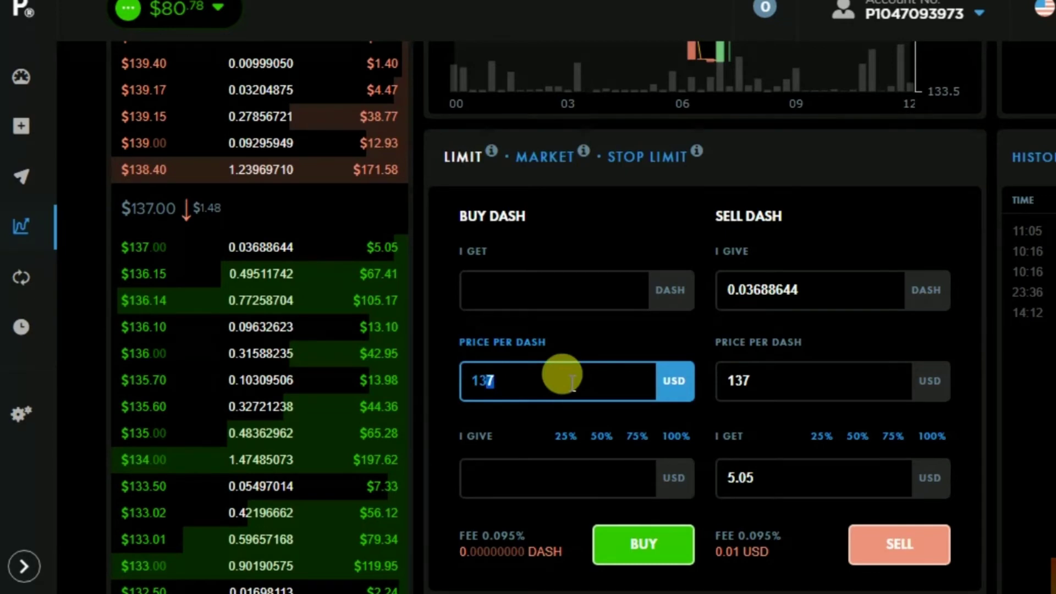
pyautogui.write('6')
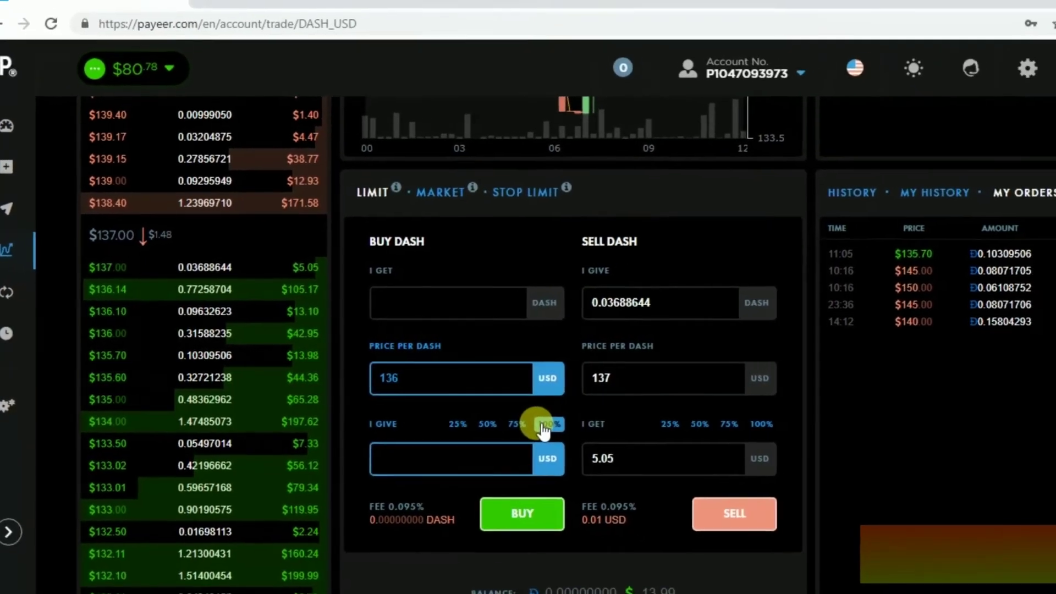
# - Allocate 100% of the USD balance to the DASH limit buy and place the order
pyautogui.scroll(-1, 528, 432)
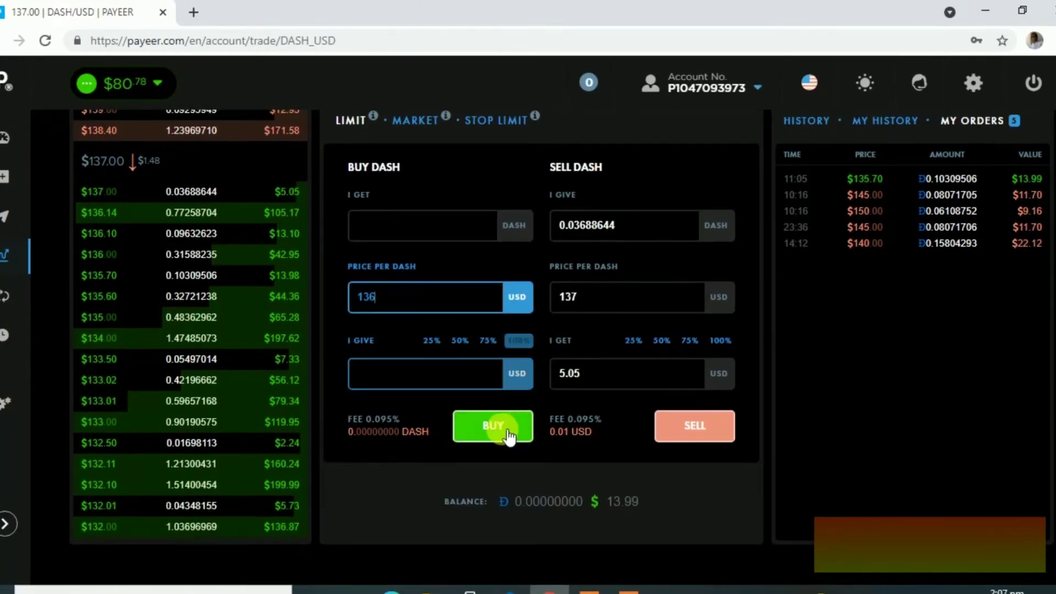
pyautogui.click(520, 343)
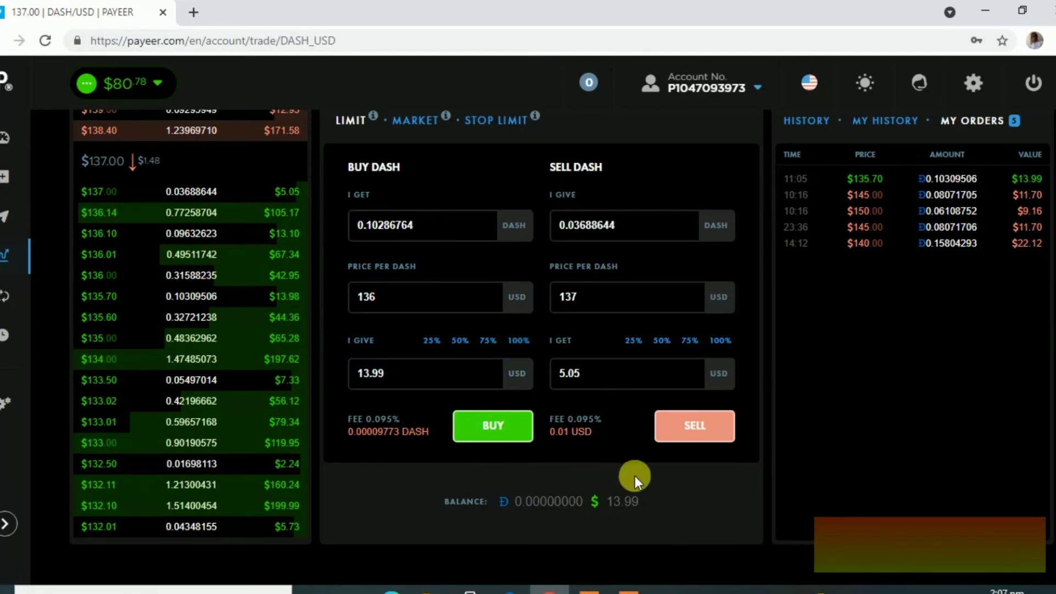
pyautogui.click(492, 427)
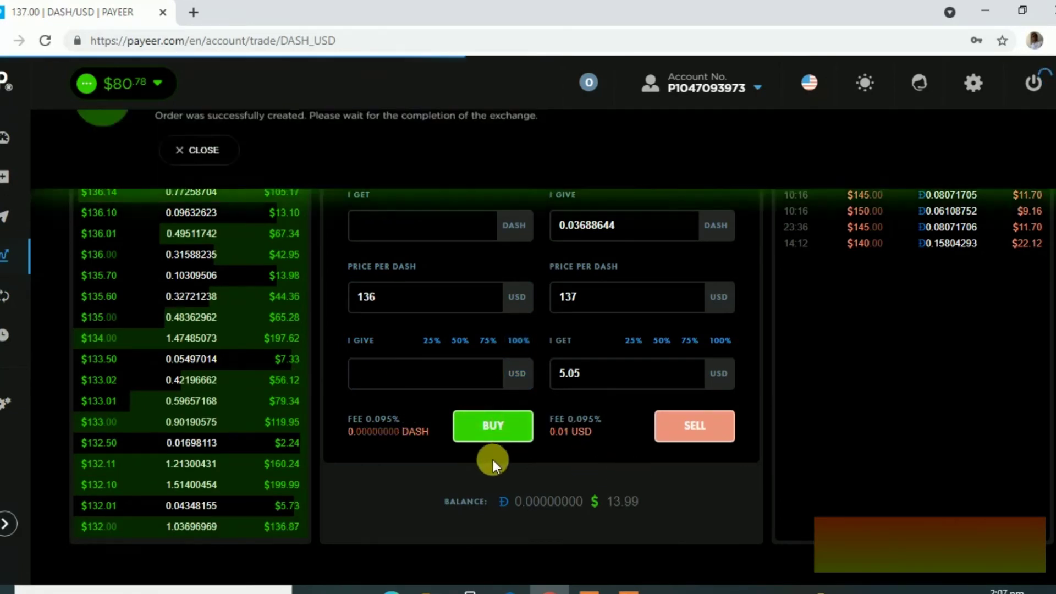
# - Review the account's own DASH trade history and the overall market history, ending on the list of own orders
pyautogui.scroll(3, 338, 413)
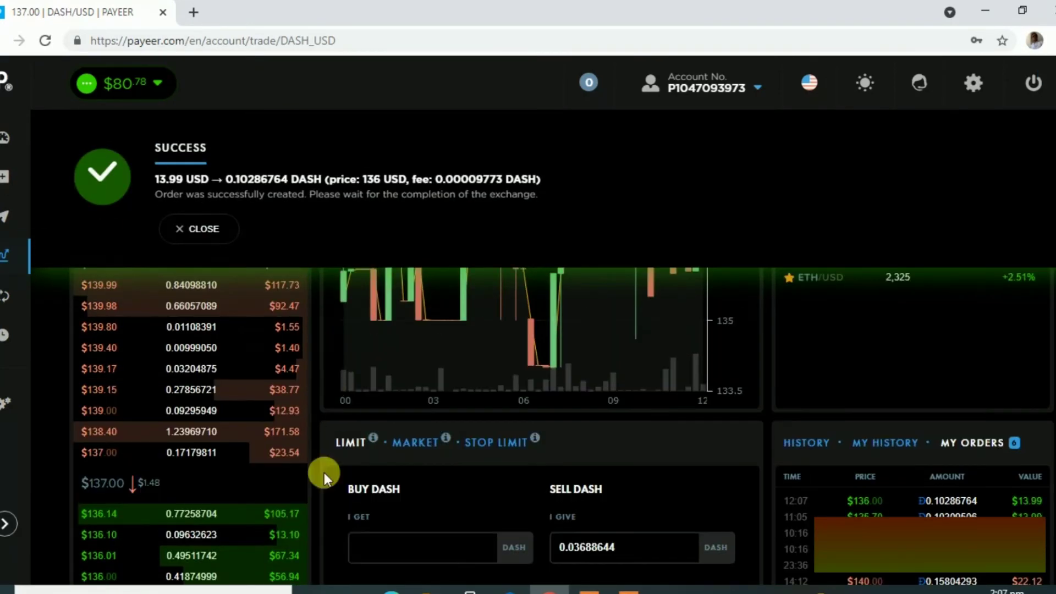
pyautogui.scroll(-1, 311, 501)
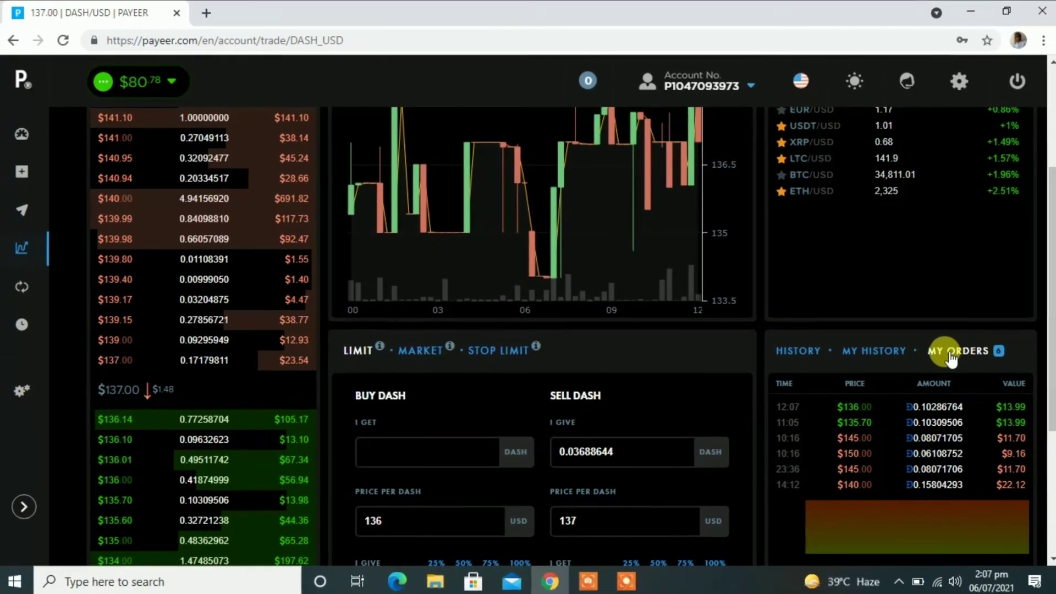
pyautogui.click(878, 351)
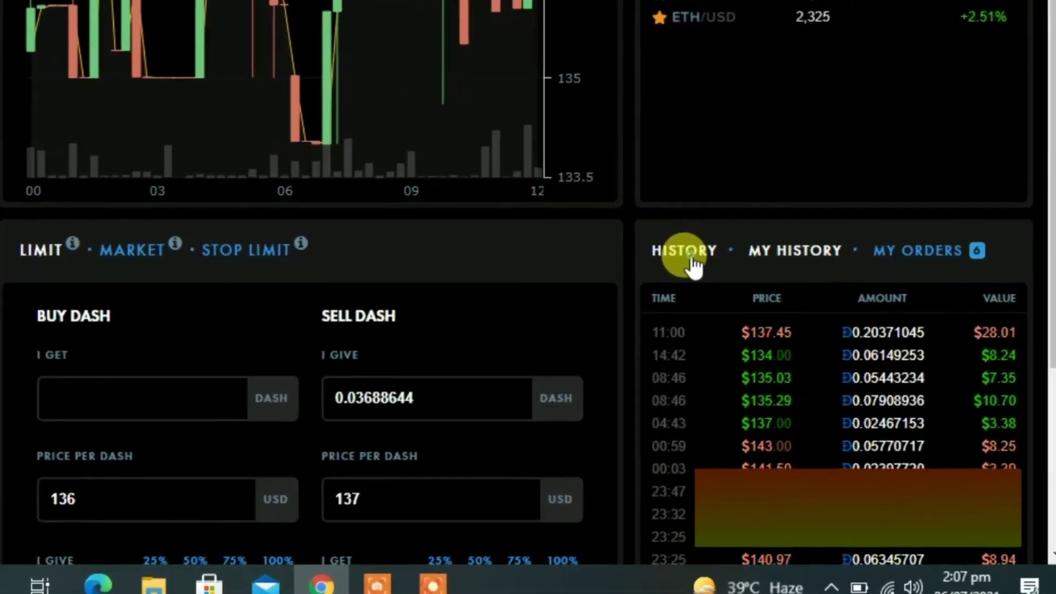
pyautogui.click(694, 263)
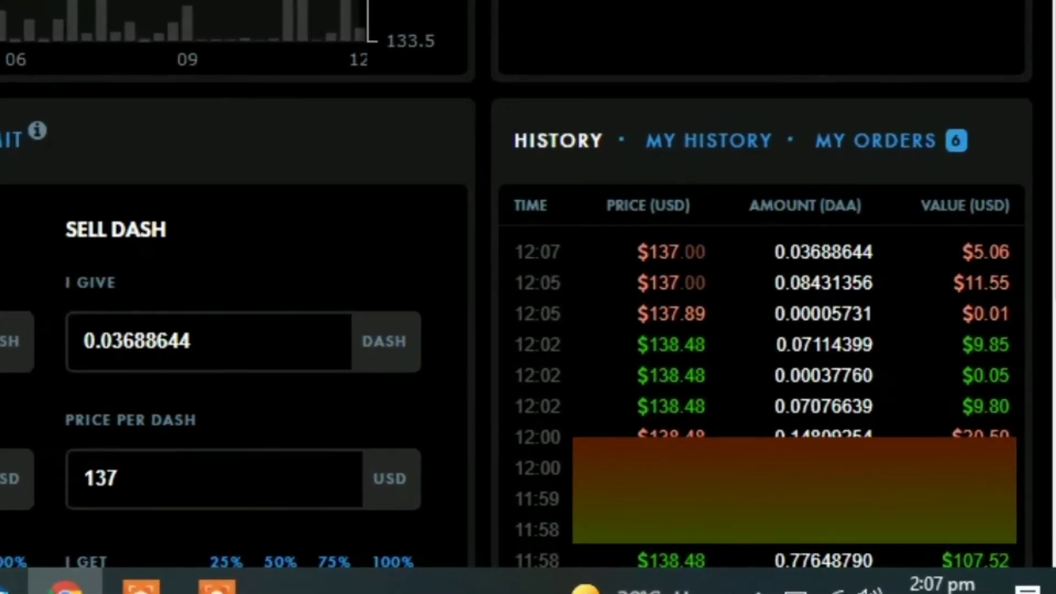
pyautogui.click(818, 144)
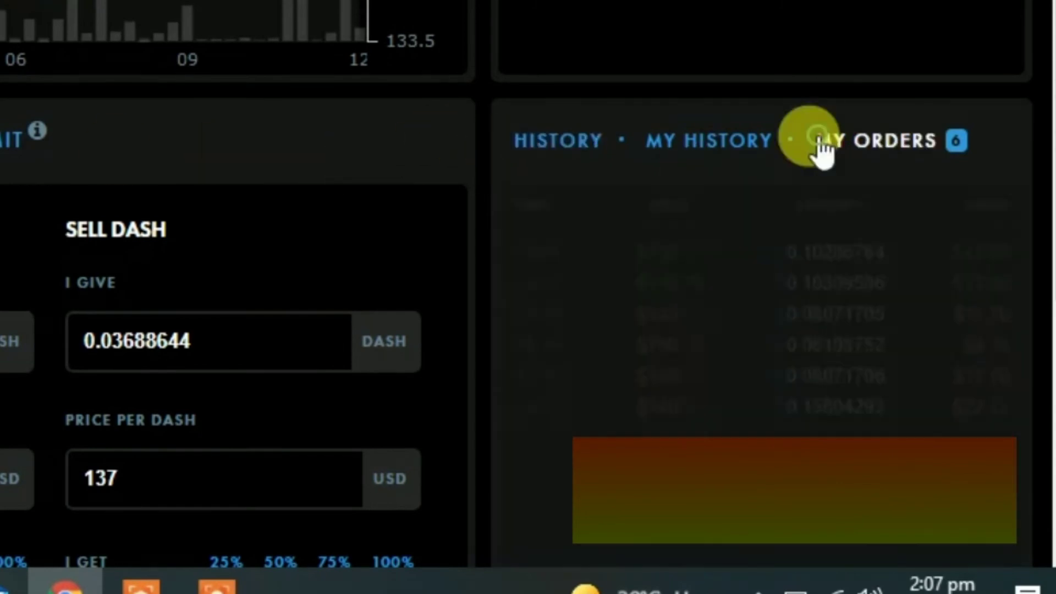
# - Open the 140 USD DASH sell order from the account's own orders and refund its funds
pyautogui.scroll(-3, 486, 140)
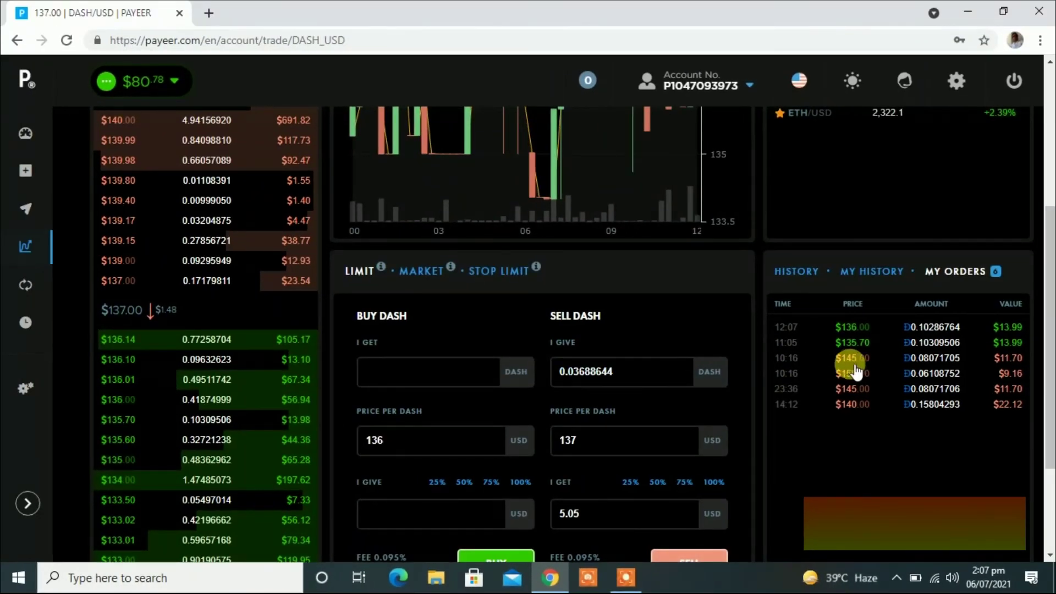
pyautogui.click(856, 414)
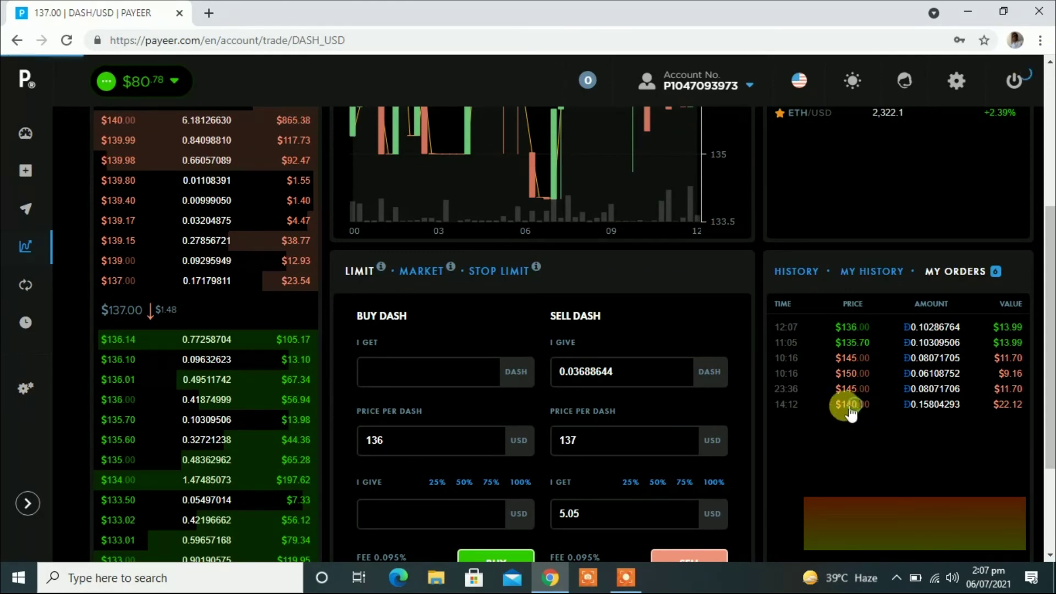
pyautogui.click(542, 419)
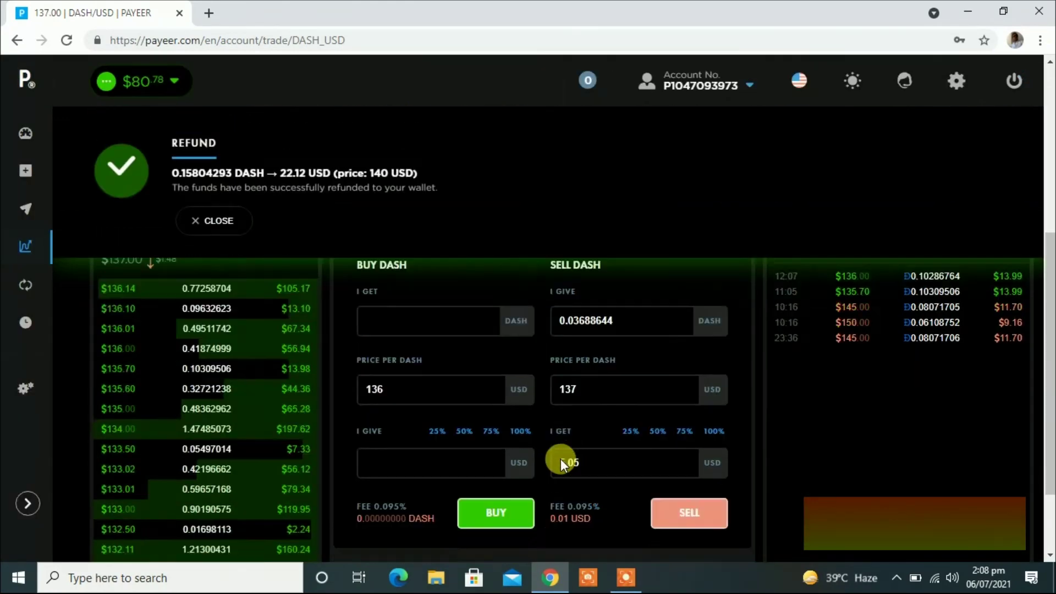
# - Place a limit order selling 100% of the DASH balance at a price of 140 USD per DASH
pyautogui.scroll(4, 543, 430)
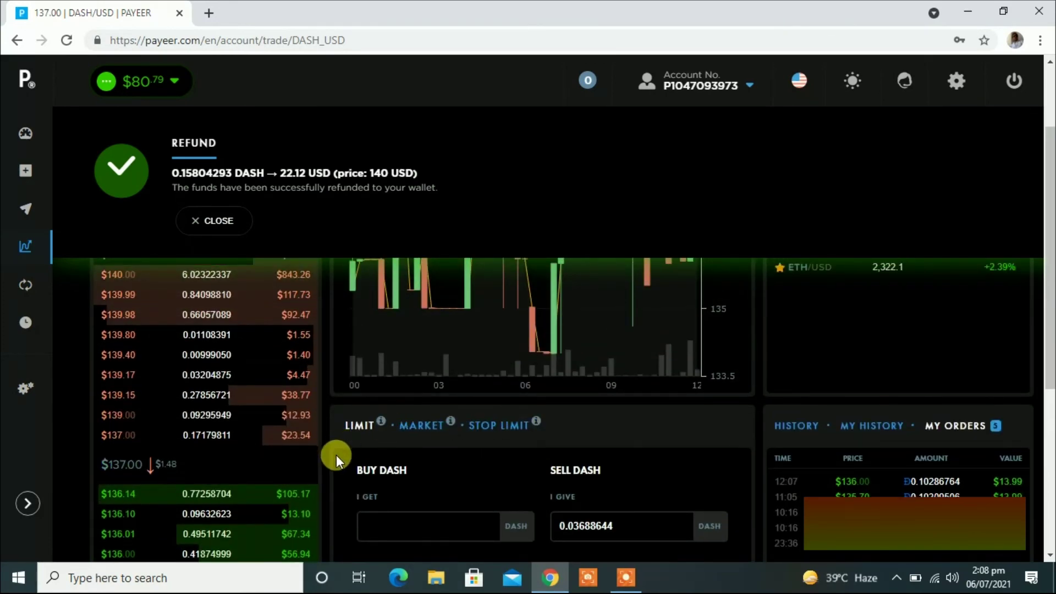
pyautogui.scroll(-7, 330, 478)
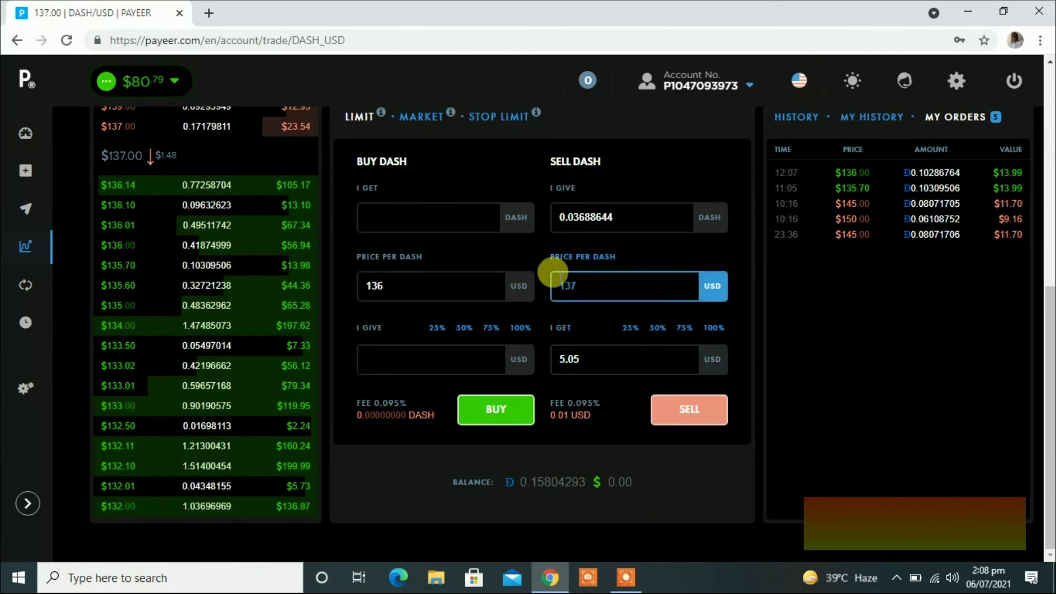
pyautogui.moveTo(560, 280); pyautogui.dragTo(601, 277)
pyautogui.write('0')
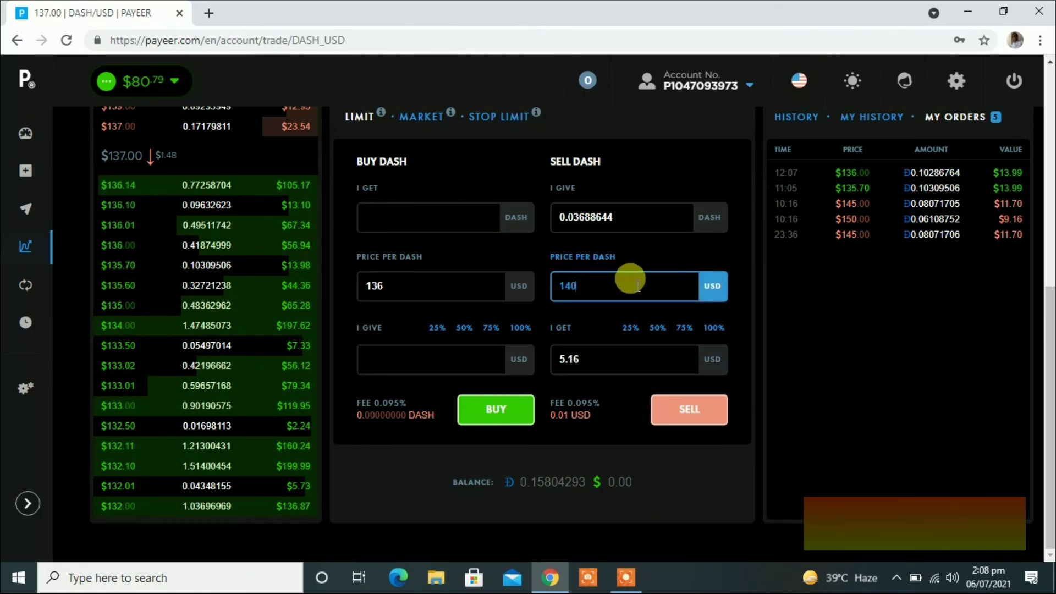
pyautogui.click(710, 329)
pyautogui.click(569, 286)
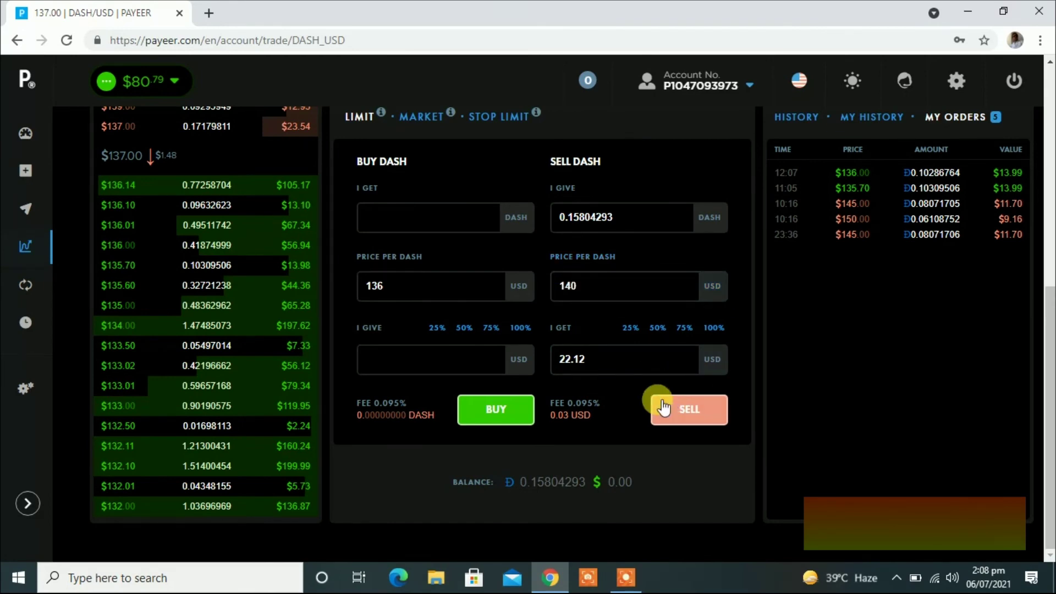
pyautogui.click(631, 356)
pyautogui.click(686, 411)
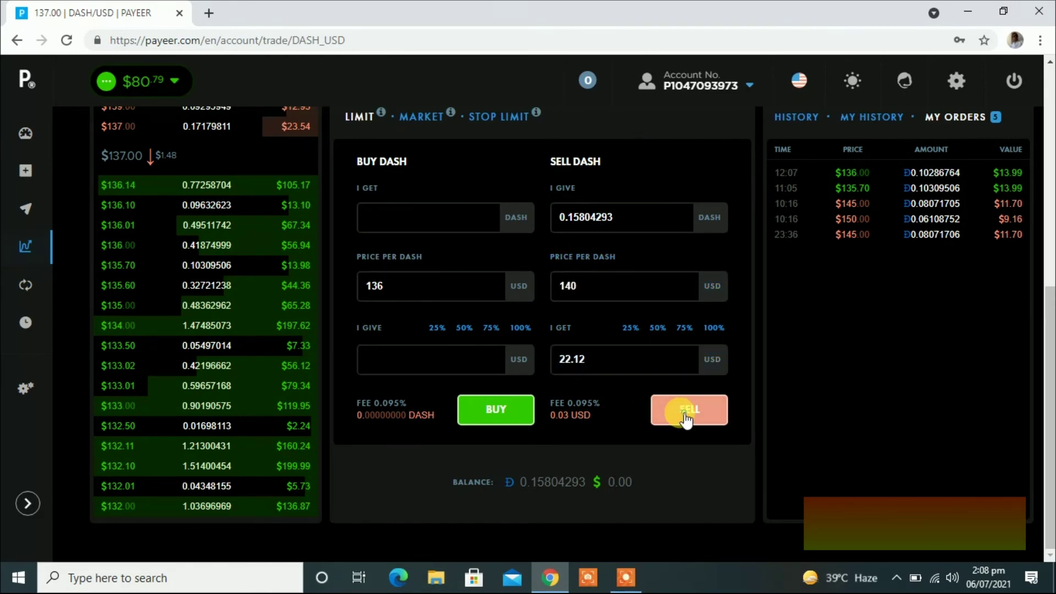
pyautogui.scroll(-4, 695, 434)
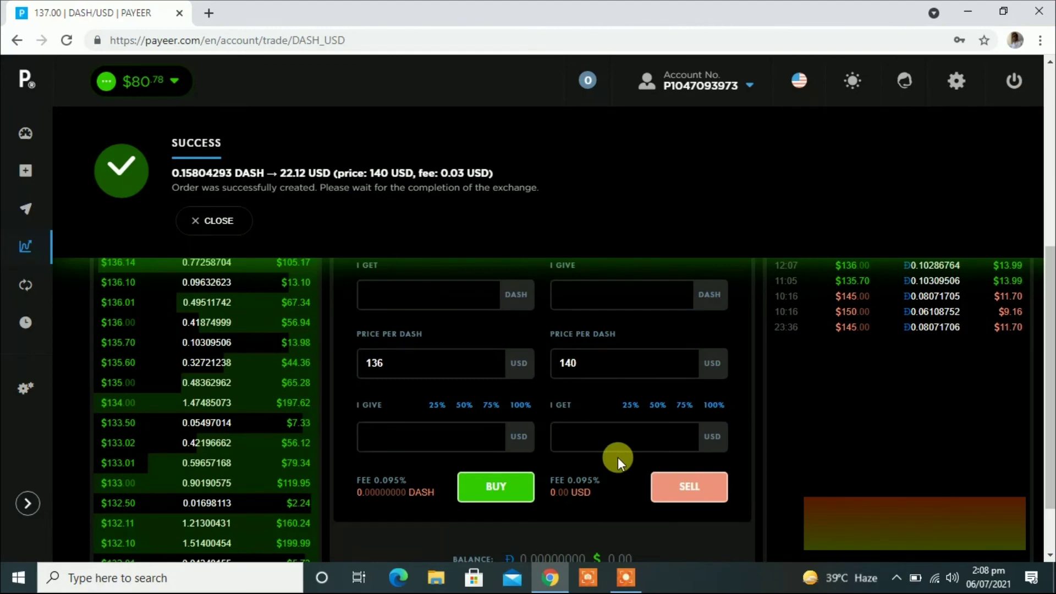